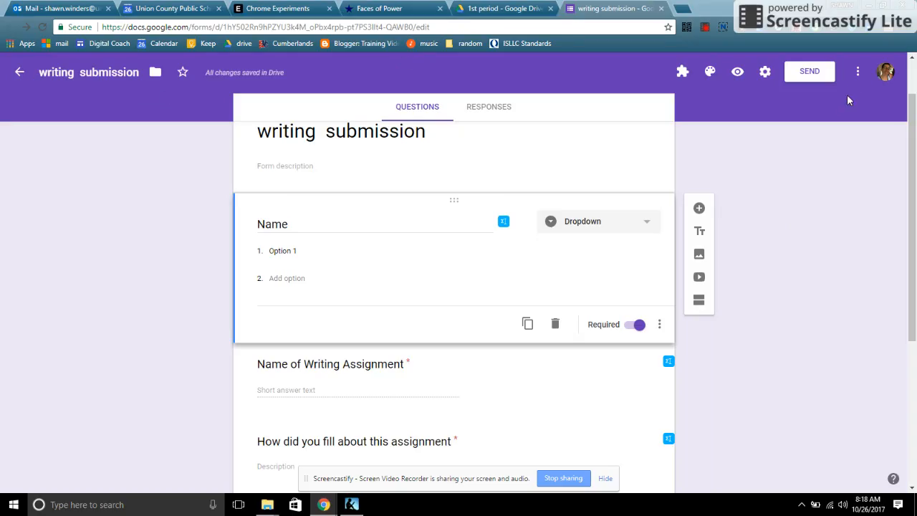
- Search the form add-ons store for docAppender, then close the store
{"action": "left_click", "coordinate": [857, 71]}
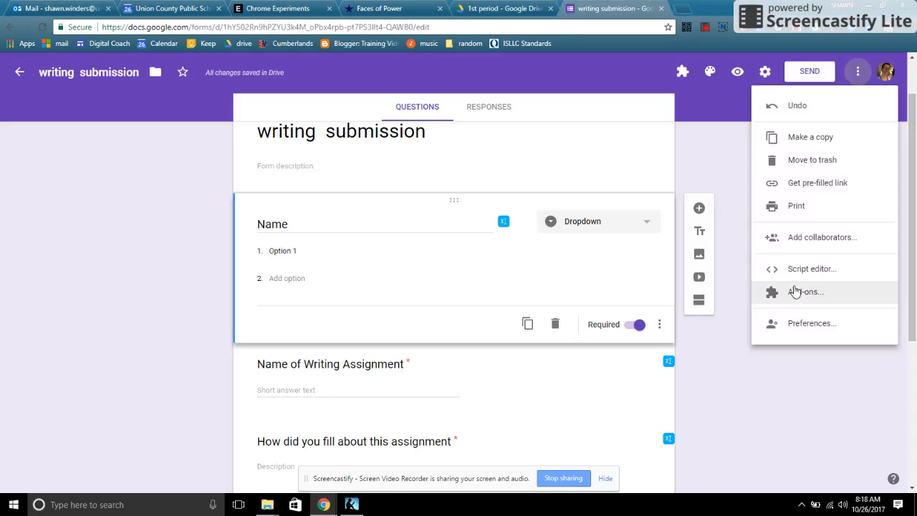
{"action": "left_click", "coordinate": [795, 292]}
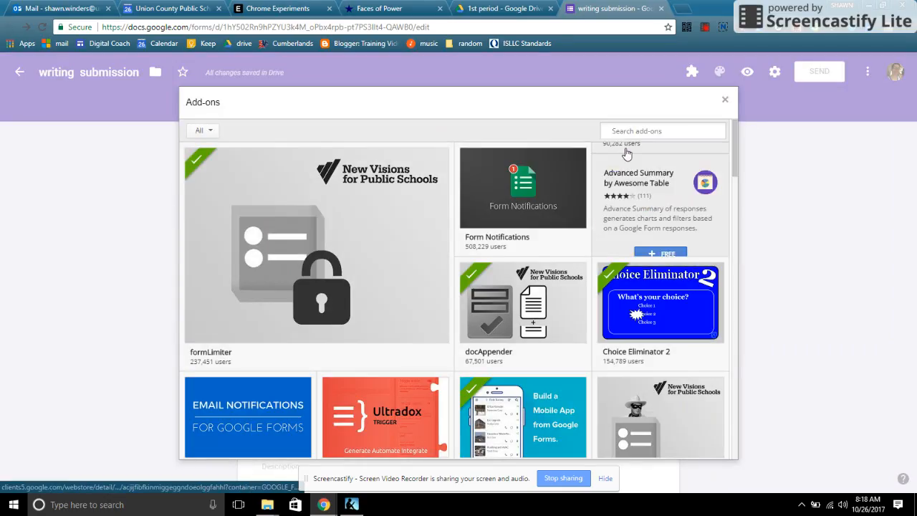
{"action": "type", "text": "cocappend"}
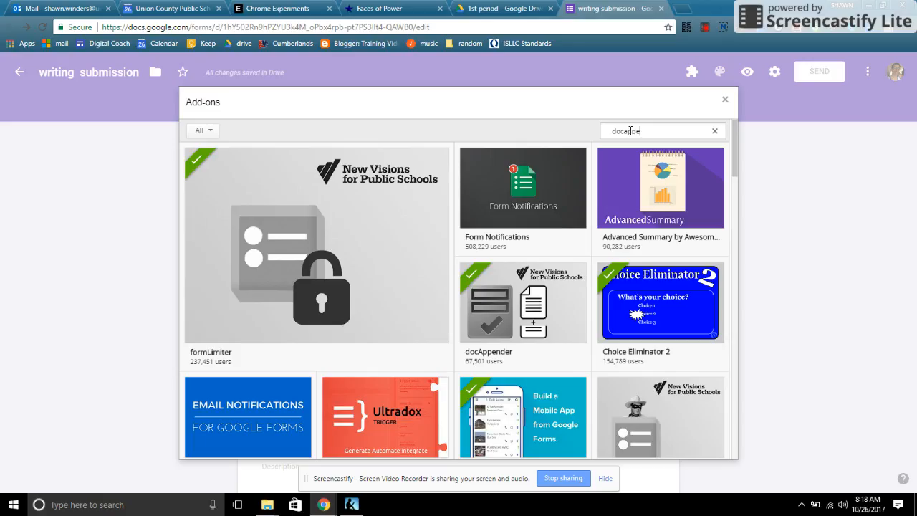
{"action": "type", "text": "er"}
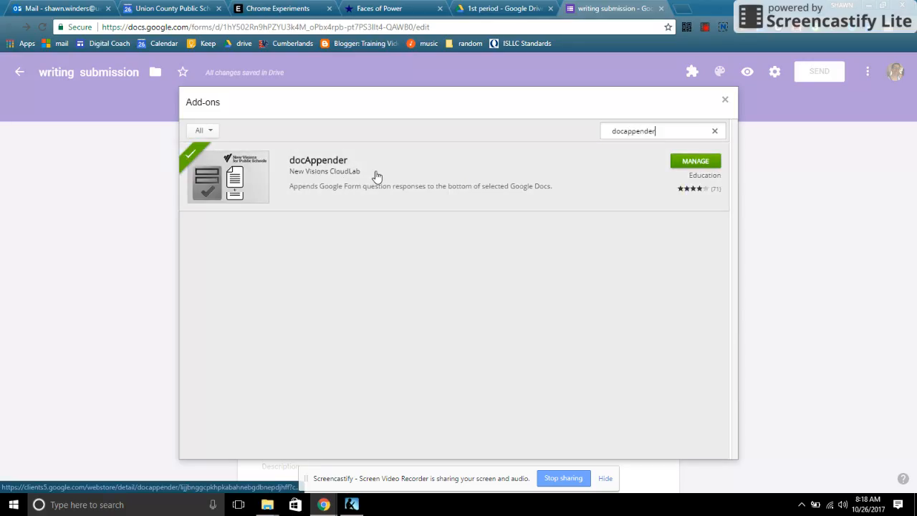
{"action": "left_click", "coordinate": [724, 100]}
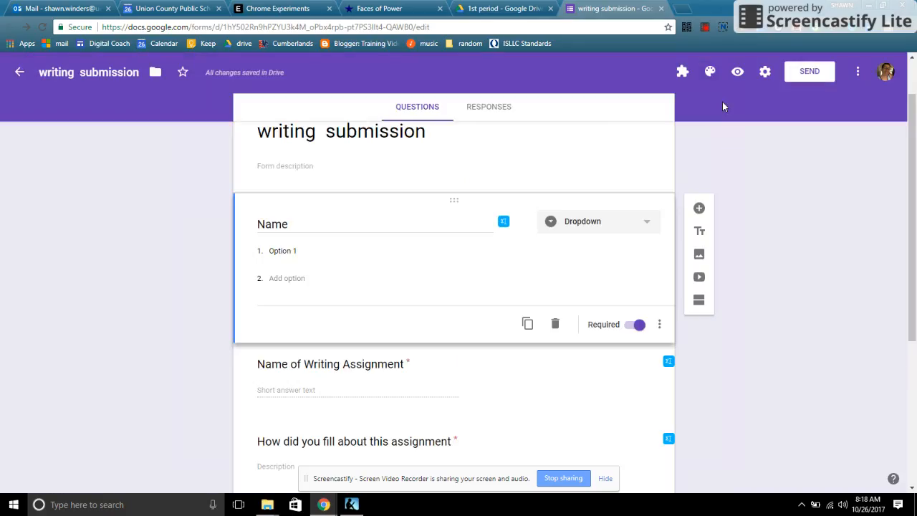
- Check the student documents in the 1st period Drive folder and review the questions of the writing submission form
{"action": "left_click", "coordinate": [513, 9]}
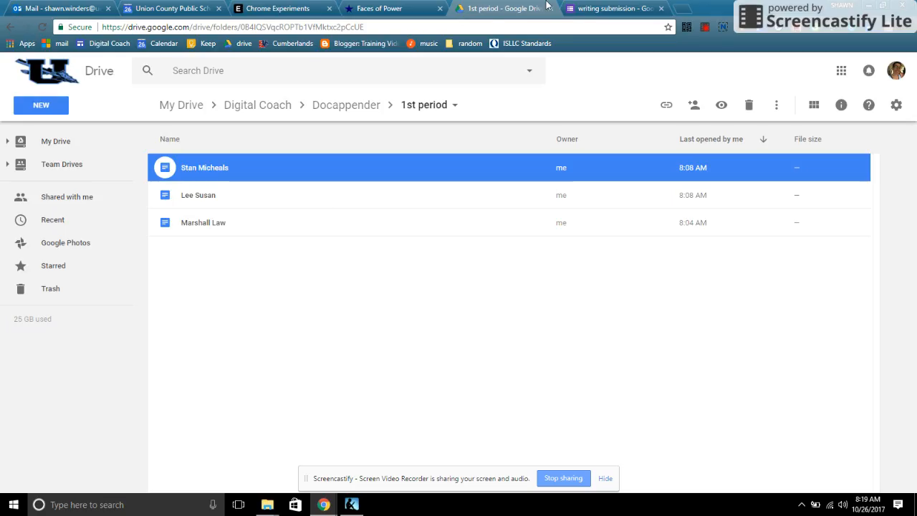
{"action": "left_click", "coordinate": [591, 8]}
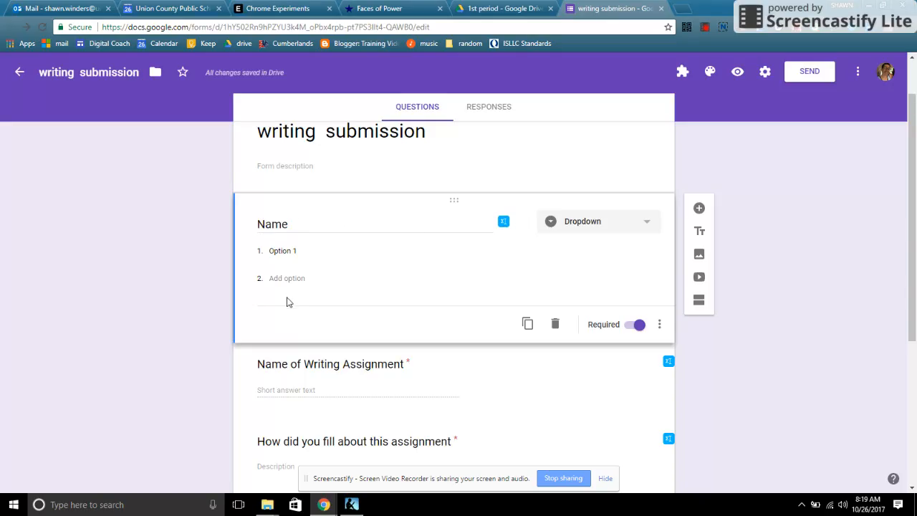
{"action": "scroll", "coordinate": [292, 331], "scroll_direction": "down", "scroll_amount": 1}
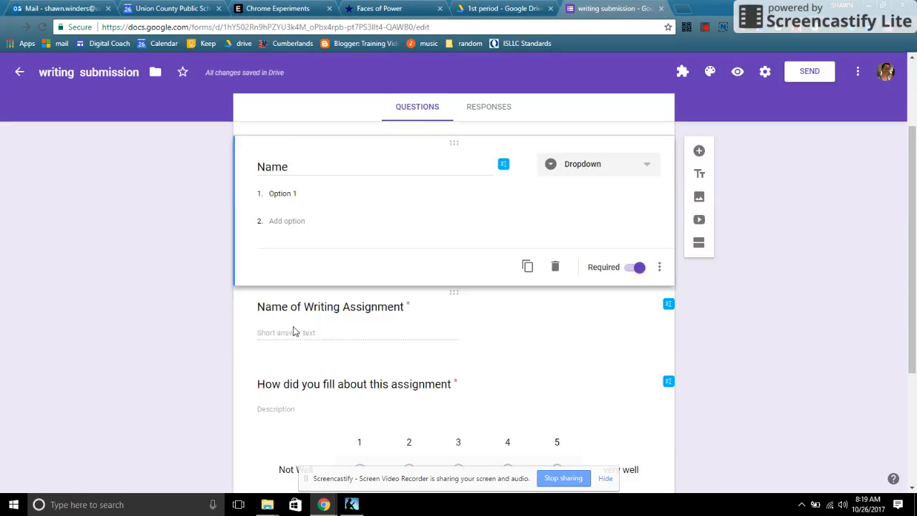
{"action": "scroll", "coordinate": [301, 329], "scroll_direction": "down", "scroll_amount": 2}
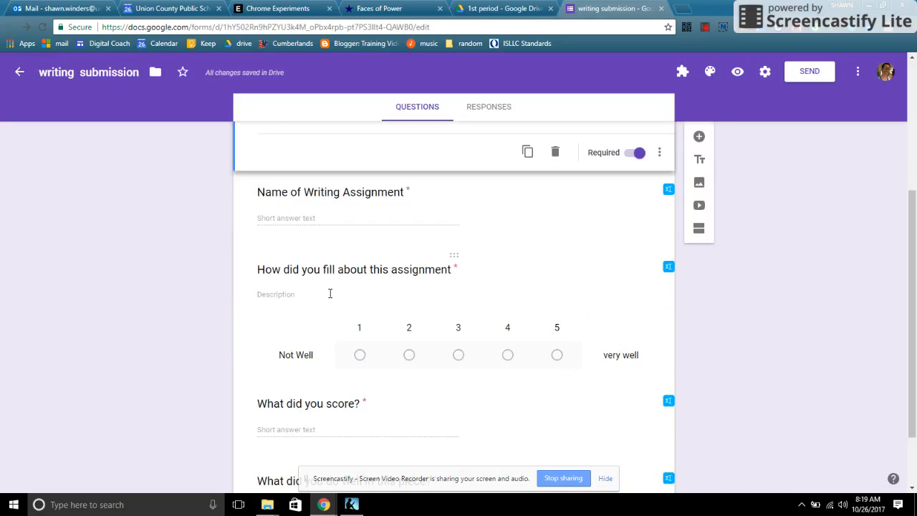
{"action": "scroll", "coordinate": [330, 293], "scroll_direction": "down", "scroll_amount": 2}
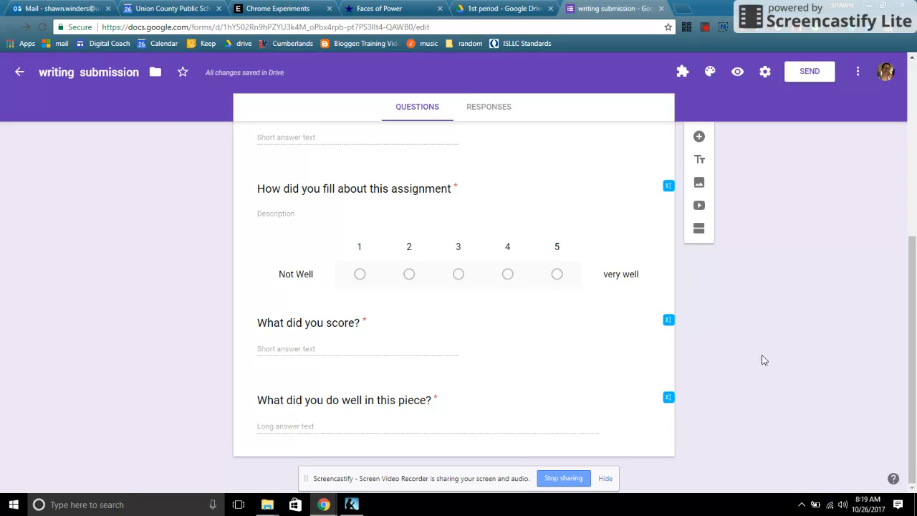
{"action": "scroll", "coordinate": [764, 359], "scroll_direction": "up", "scroll_amount": 3}
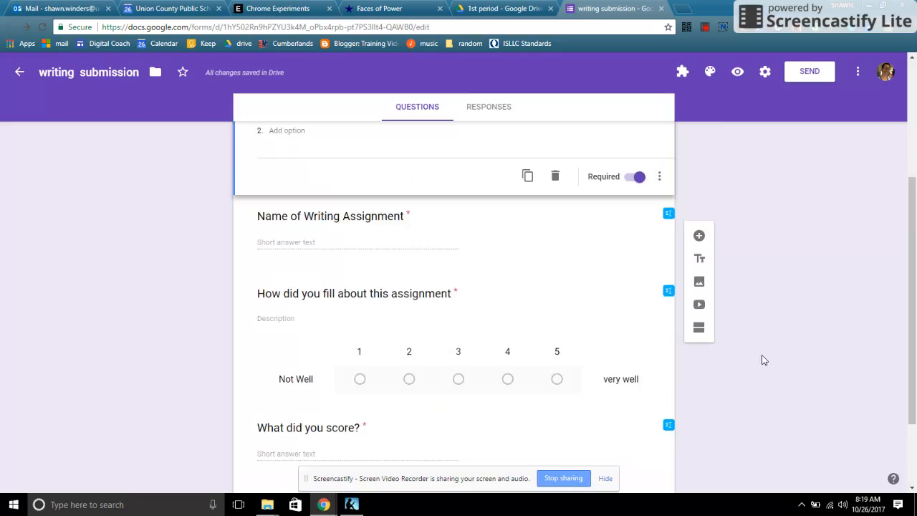
- Open the sidebar of the docAppender add-on for the form
{"action": "left_click", "coordinate": [684, 75]}
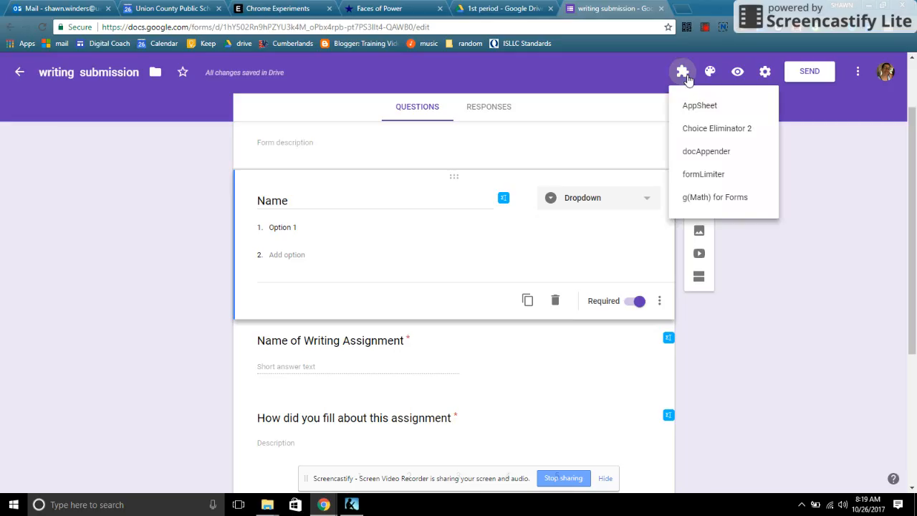
{"action": "left_click", "coordinate": [702, 153]}
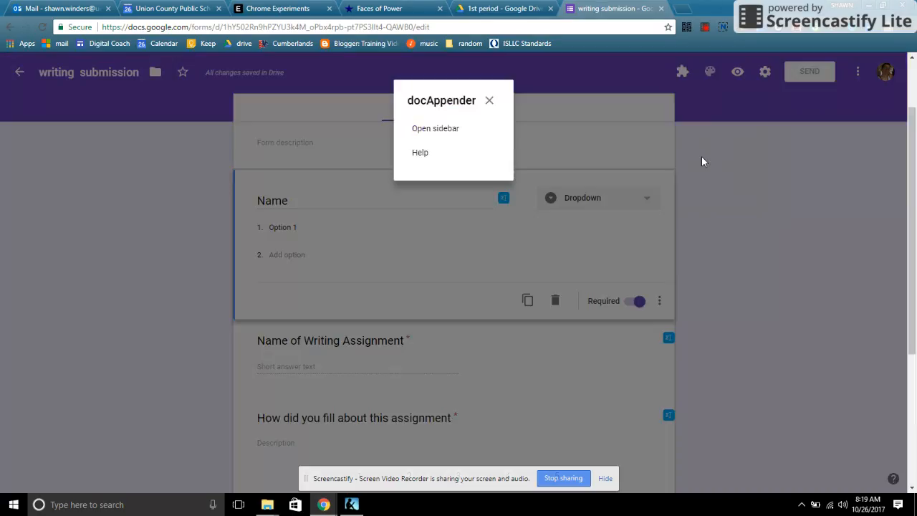
{"action": "left_click", "coordinate": [434, 129]}
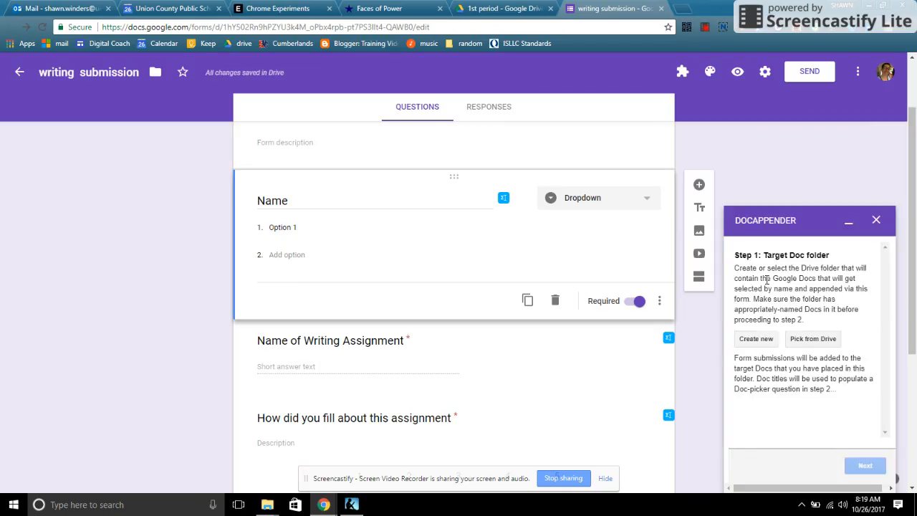
- Choose the existing 1st period Drive folder as docAppender's target Doc folder and proceed to the doc-picker question
{"action": "left_click", "coordinate": [808, 344]}
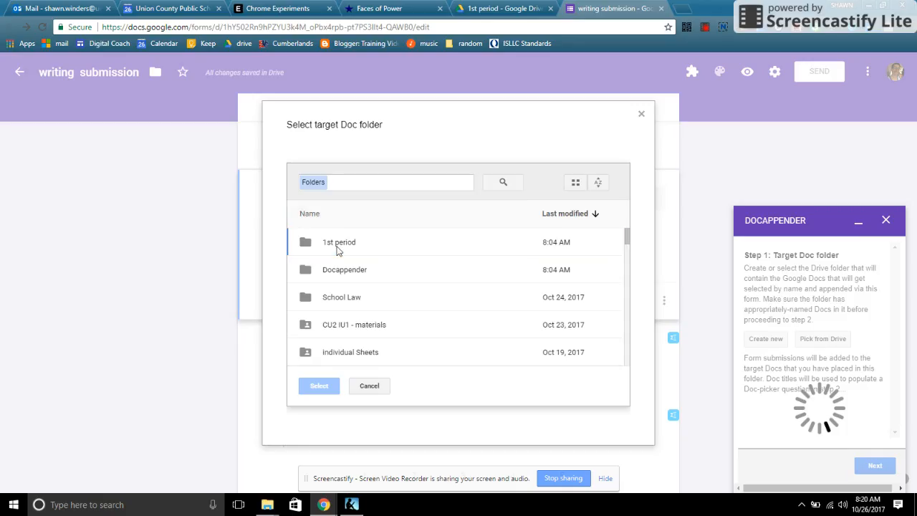
{"action": "left_click", "coordinate": [340, 248]}
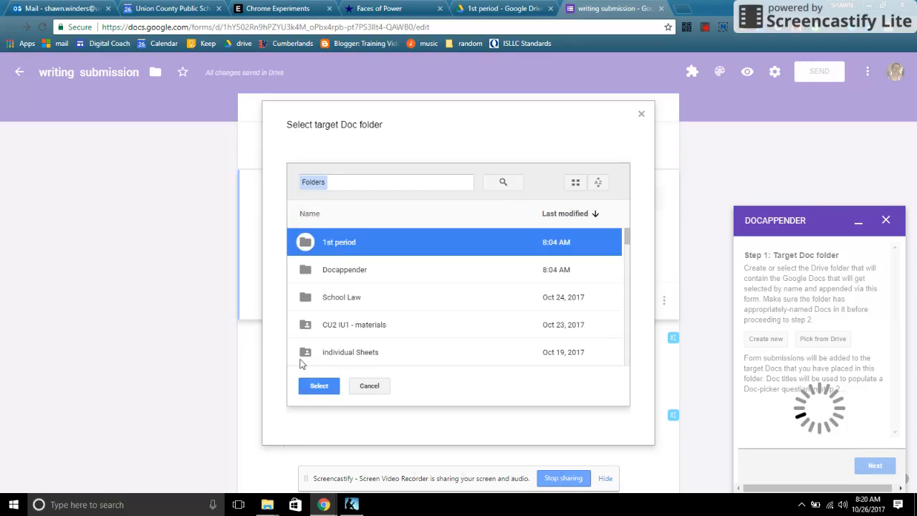
{"action": "left_click", "coordinate": [315, 385]}
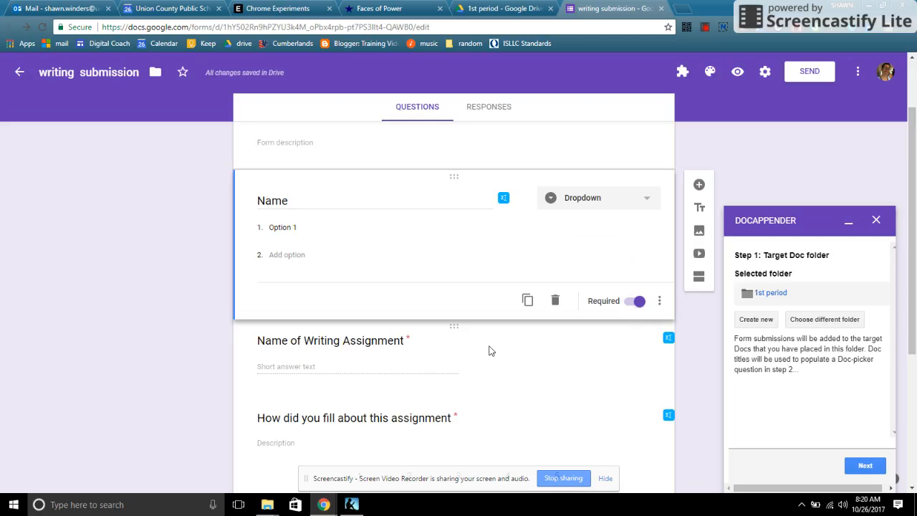
{"action": "scroll", "coordinate": [802, 403], "scroll_direction": "down", "scroll_amount": 2}
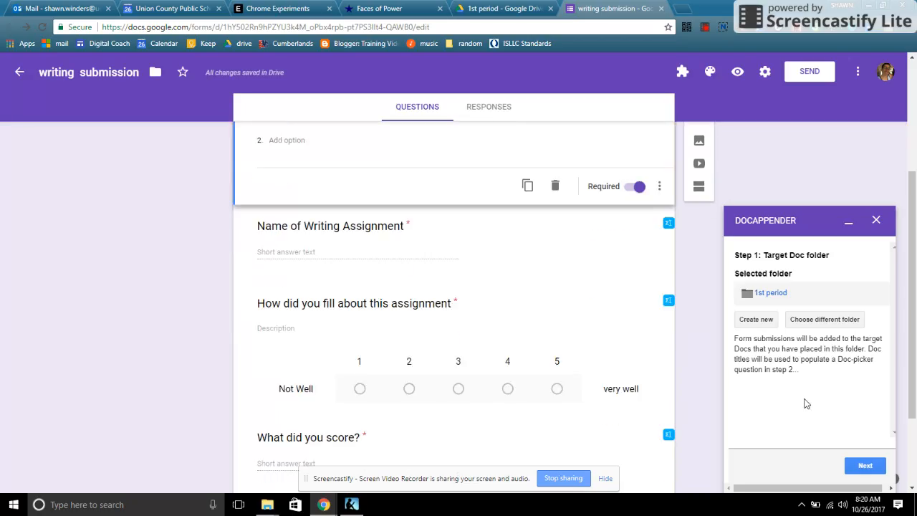
{"action": "left_click", "coordinate": [865, 465]}
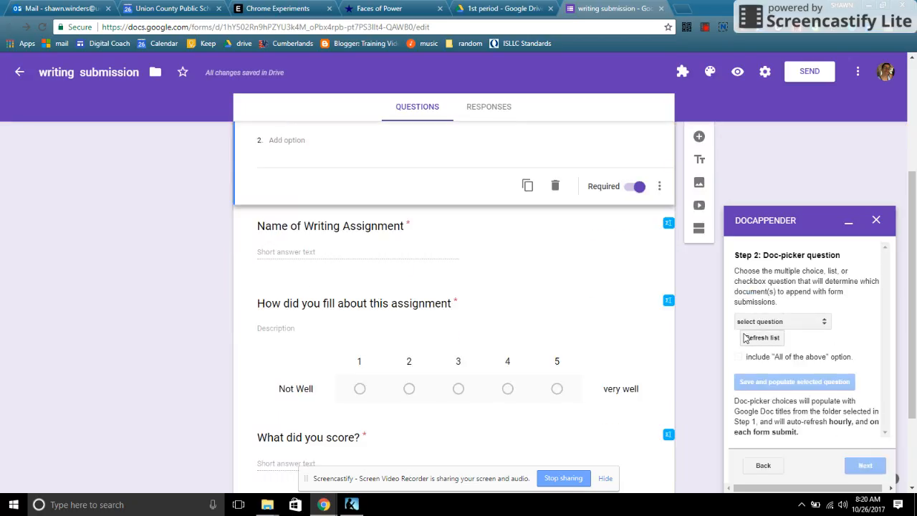
- Set Name as the doc-picker question, populate it with the folder's document titles, and proceed to the form values
{"action": "left_click", "coordinate": [808, 326]}
{"action": "left_click", "coordinate": [809, 327]}
{"action": "scroll", "coordinate": [809, 328], "scroll_direction": "up", "scroll_amount": 2}
{"action": "left_click", "coordinate": [808, 326]}
{"action": "left_click", "coordinate": [808, 326]}
{"action": "left_click", "coordinate": [777, 339]}
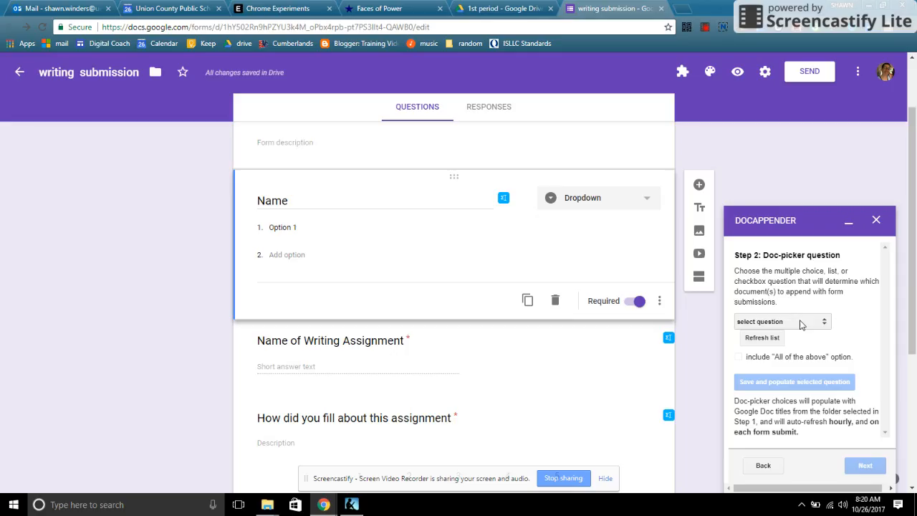
{"action": "left_click", "coordinate": [800, 325]}
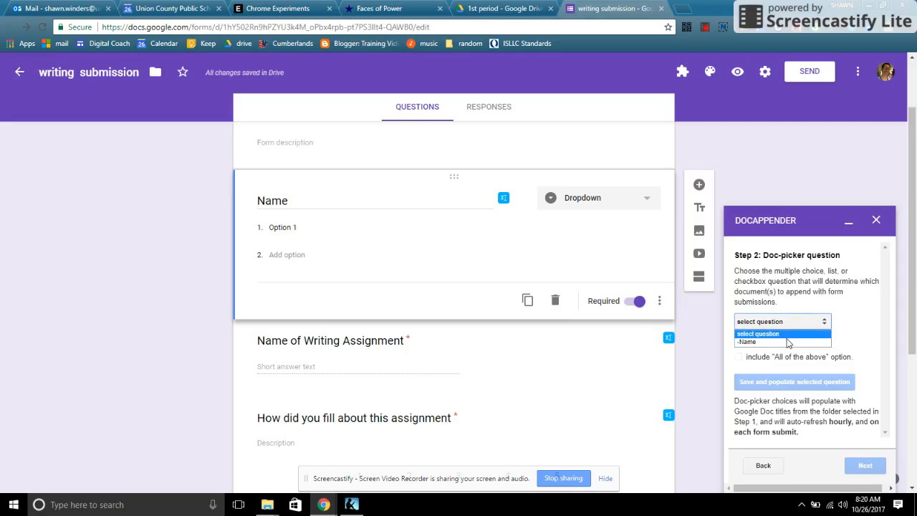
{"action": "left_click", "coordinate": [757, 343]}
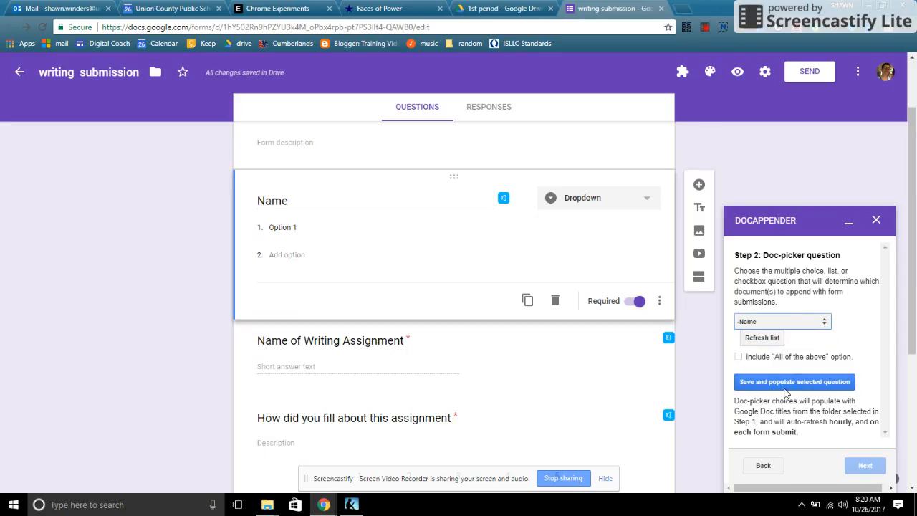
{"action": "left_click", "coordinate": [783, 387]}
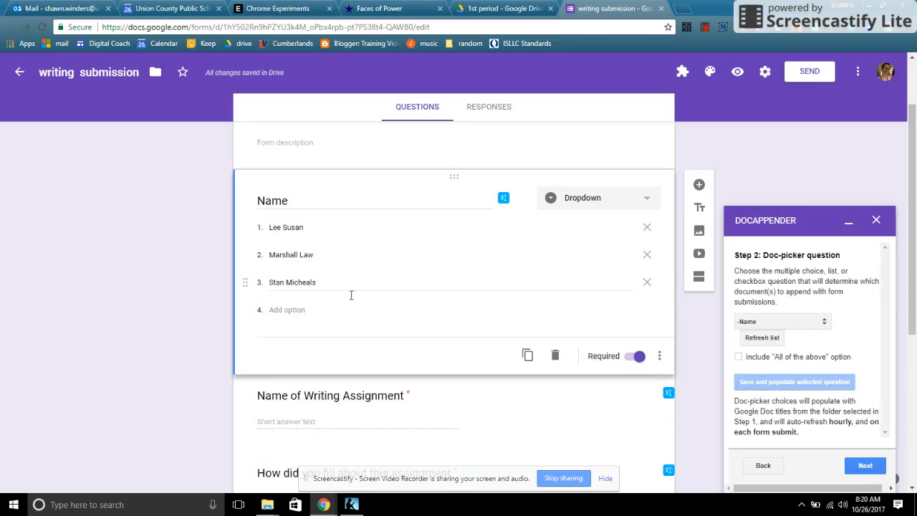
{"action": "left_click", "coordinate": [848, 465]}
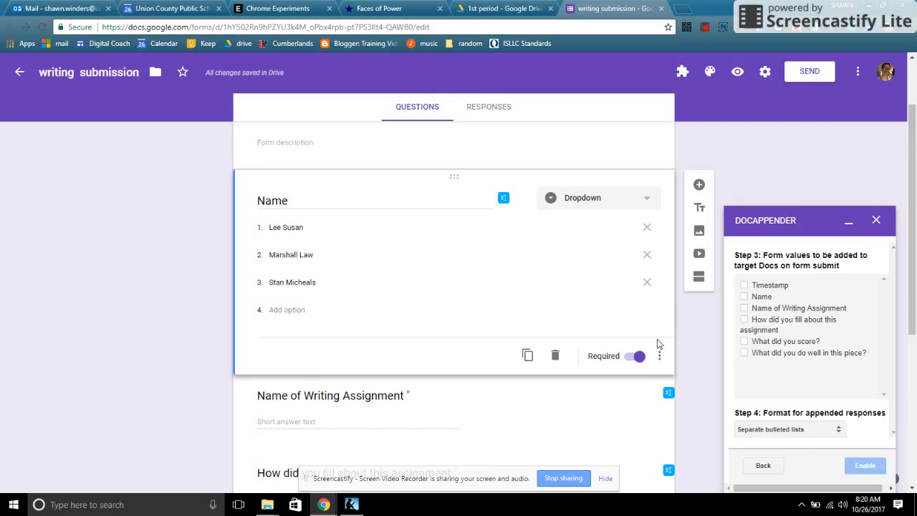
- Include every form value except Timestamp in the responses added to the target Docs
{"action": "left_click", "coordinate": [744, 297]}
{"action": "left_click", "coordinate": [744, 308]}
{"action": "left_click", "coordinate": [745, 321]}
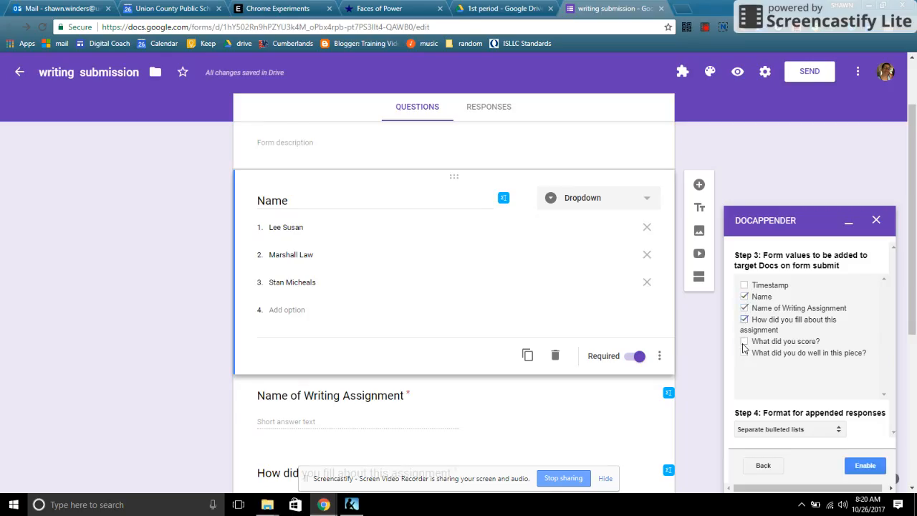
{"action": "left_click", "coordinate": [744, 342]}
{"action": "left_click", "coordinate": [744, 353]}
- Format appended responses as Rows in a single horizontal table, enable docAppender, and close its sidebar
{"action": "scroll", "coordinate": [808, 380], "scroll_direction": "down", "scroll_amount": 1}
{"action": "left_click", "coordinate": [824, 428]}
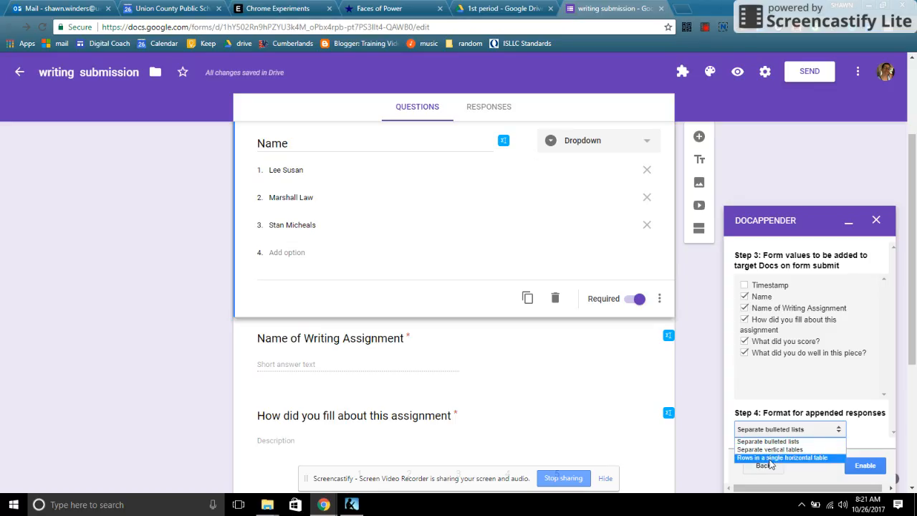
{"action": "left_click", "coordinate": [769, 460]}
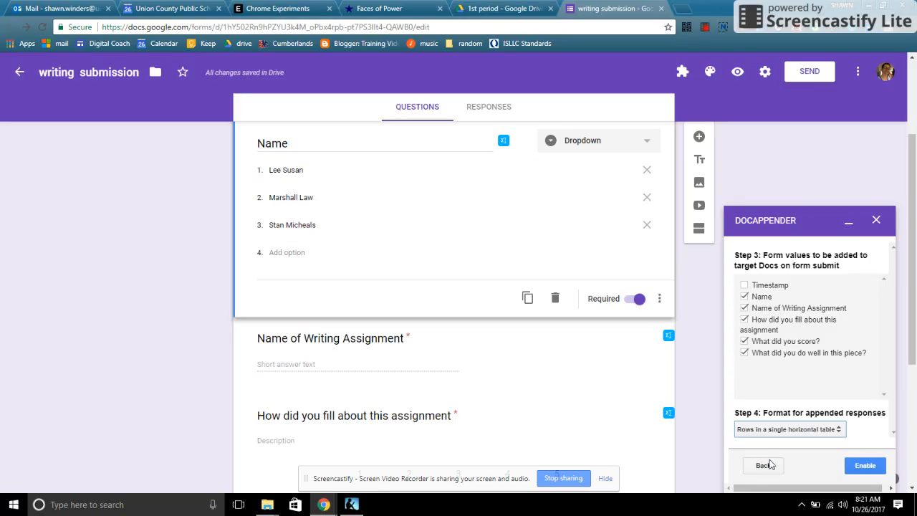
{"action": "left_click", "coordinate": [863, 467]}
{"action": "left_click", "coordinate": [863, 466]}
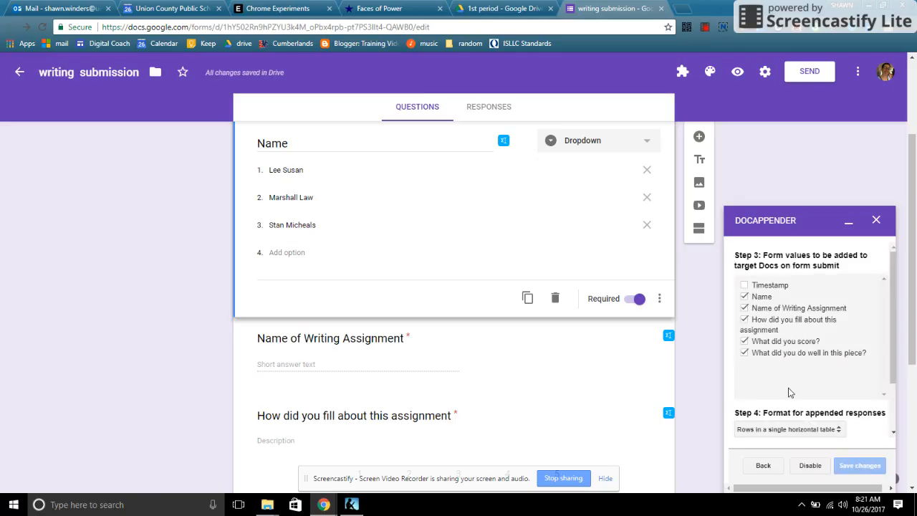
{"action": "left_click", "coordinate": [875, 220]}
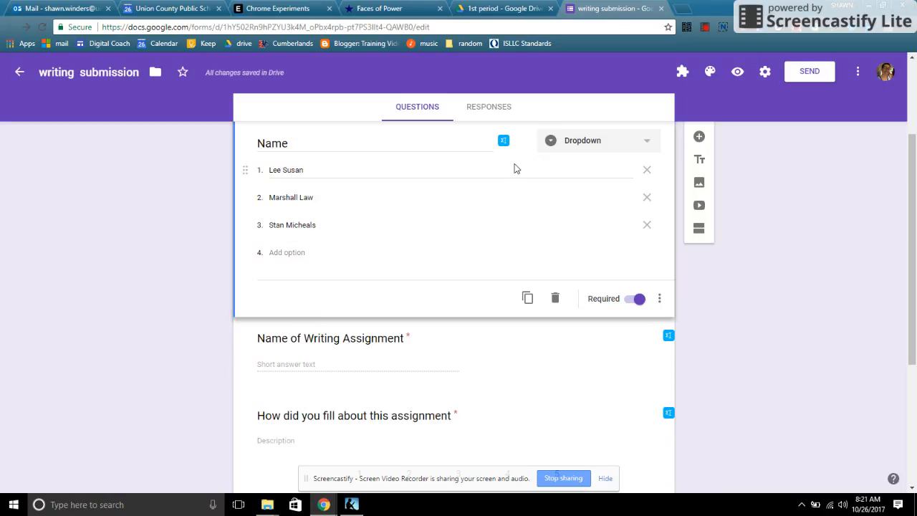
- Preview the form, choose the last student in the Name question, and enter Assignment 1 as the writing assignment's name
{"action": "left_click", "coordinate": [737, 72]}
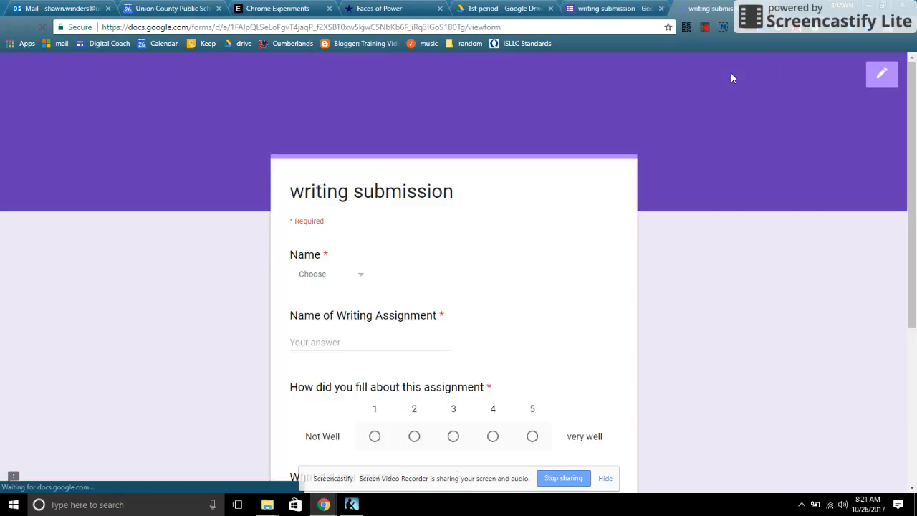
{"action": "left_click", "coordinate": [360, 282]}
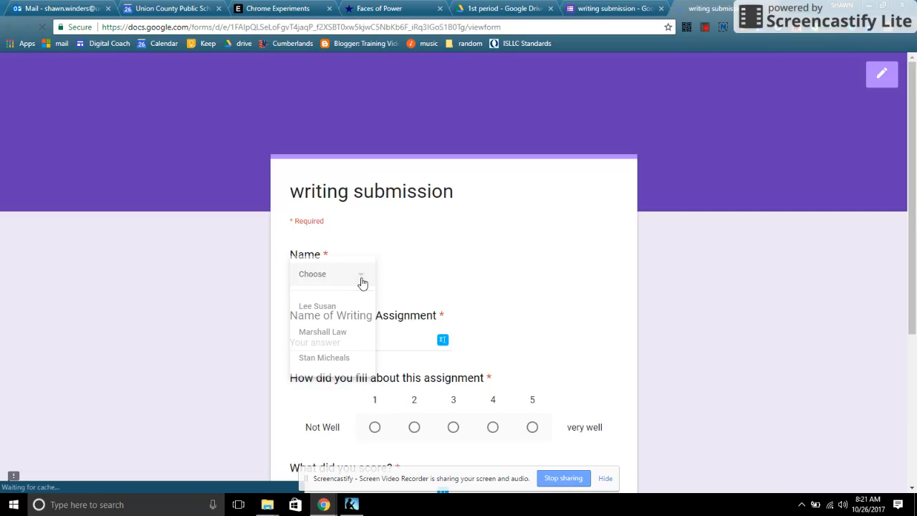
{"action": "left_click", "coordinate": [324, 357]}
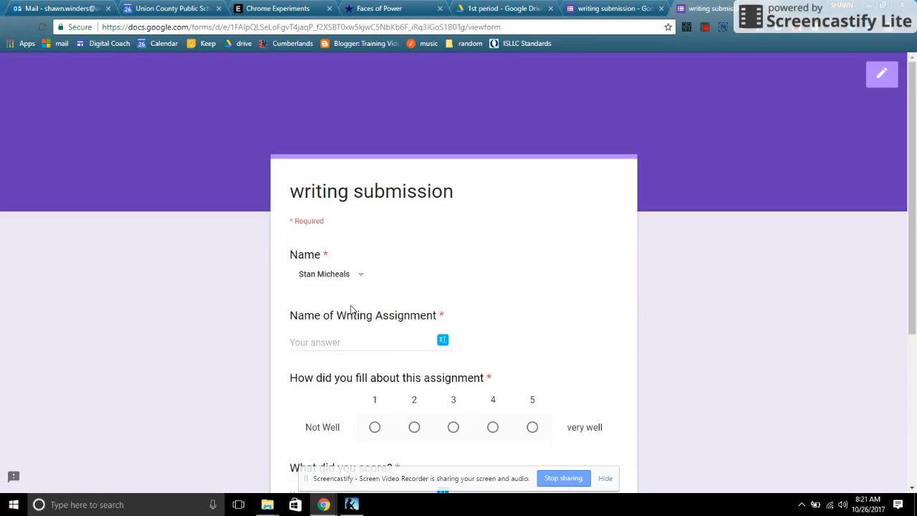
{"action": "left_click", "coordinate": [399, 343]}
{"action": "type", "text": "Assignment 1"}
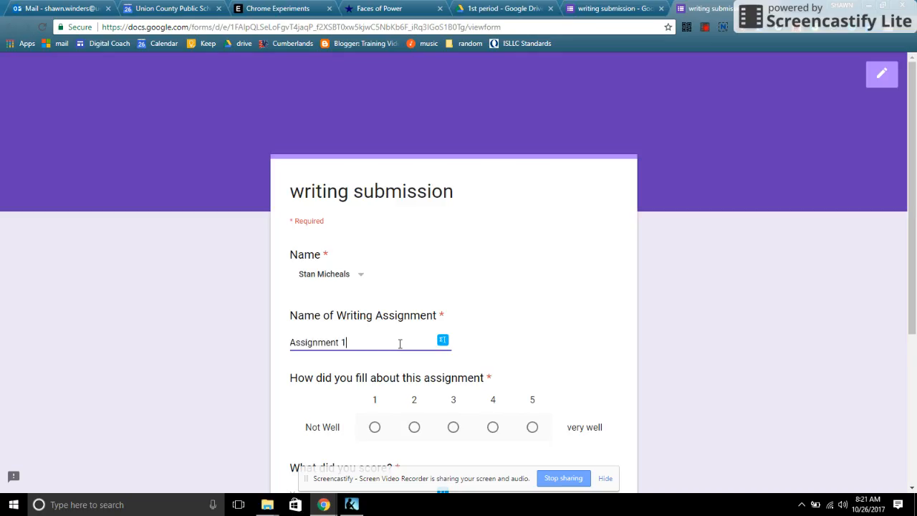
- Rate the feeling about the assignment as 3 and enter 13 as the score
{"action": "scroll", "coordinate": [511, 384], "scroll_direction": "down", "scroll_amount": 1}
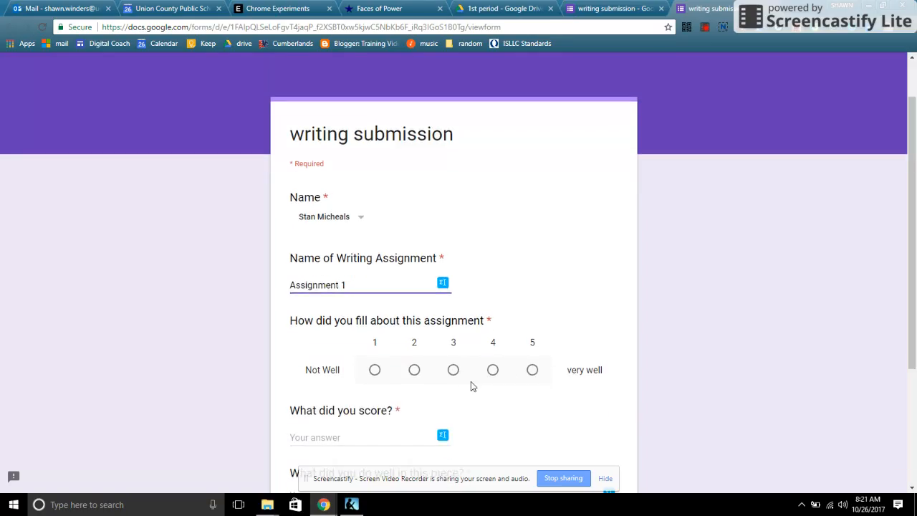
{"action": "left_click", "coordinate": [453, 370]}
{"action": "scroll", "coordinate": [460, 383], "scroll_direction": "down", "scroll_amount": 2}
{"action": "left_click", "coordinate": [385, 321]}
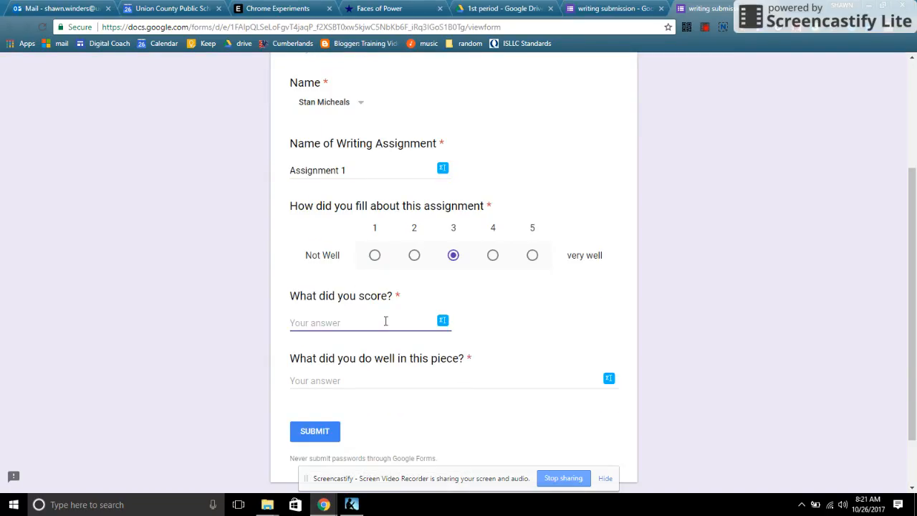
{"action": "type", "text": "13"}
- Answer what was done well with "Well organized, Flowed, And stated on topic", using the spelling suggestion for organized, and submit the response
{"action": "left_click", "coordinate": [396, 380]}
{"action": "type", "text": "Well org"}
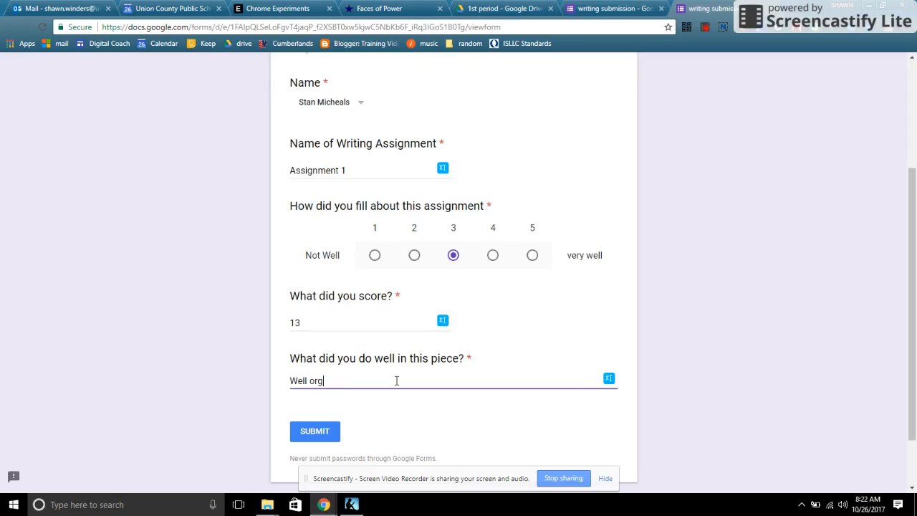
{"action": "key", "text": "BackSpace"}
{"action": "type", "text": "anized, Flowed, And stated "}
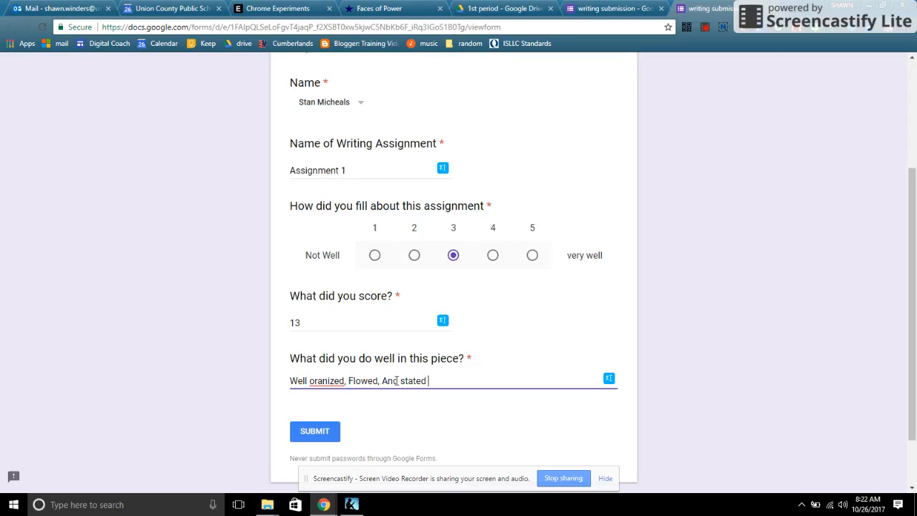
{"action": "type", "text": "on top"}
{"action": "right_click", "coordinate": [318, 380]}
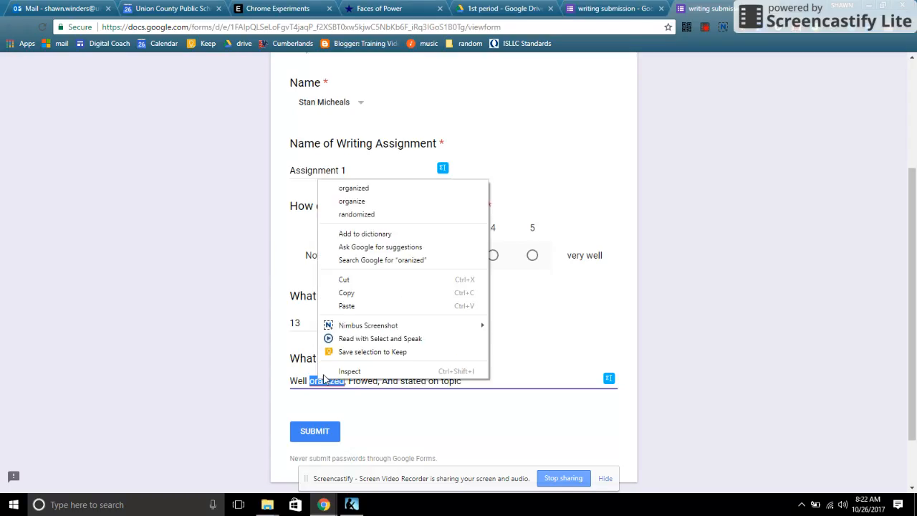
{"action": "left_click", "coordinate": [370, 189]}
{"action": "left_click", "coordinate": [324, 438]}
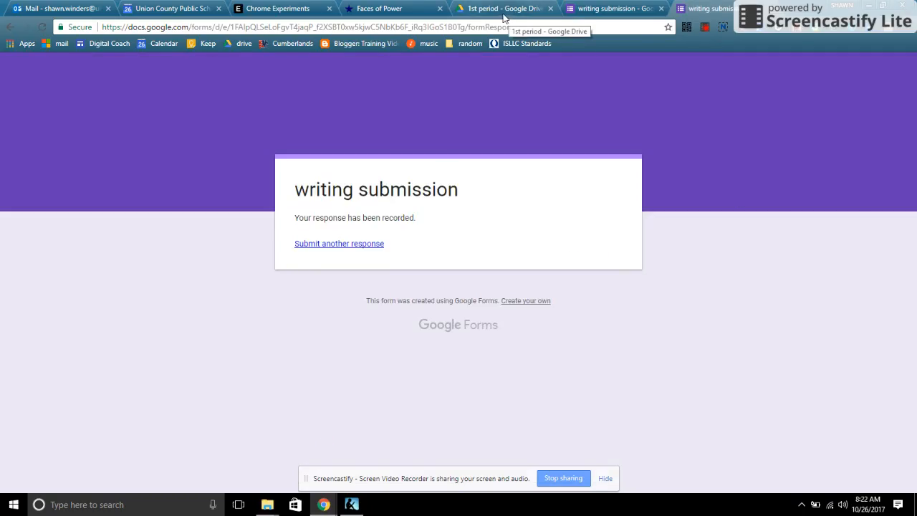
- Open the chosen student's Doc from the 1st period Drive folder to check the appended response
{"action": "left_click", "coordinate": [504, 10]}
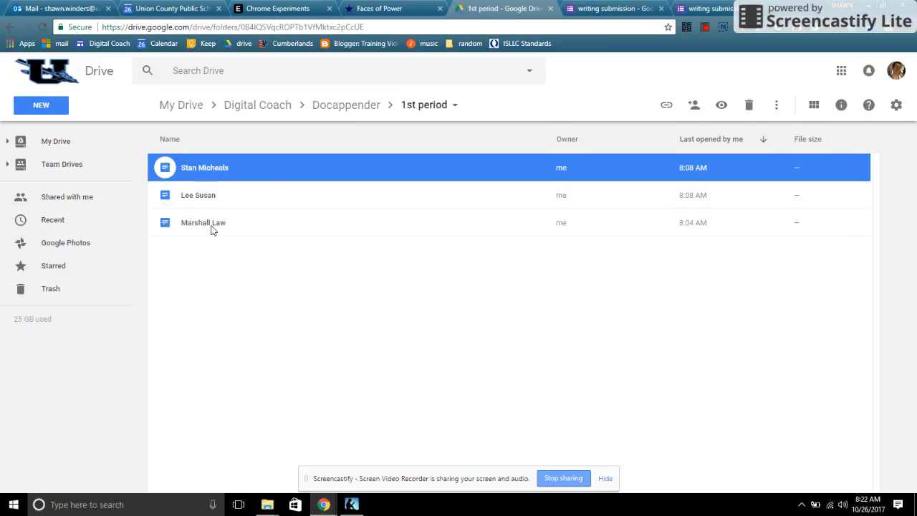
{"action": "double_click", "coordinate": [215, 174]}
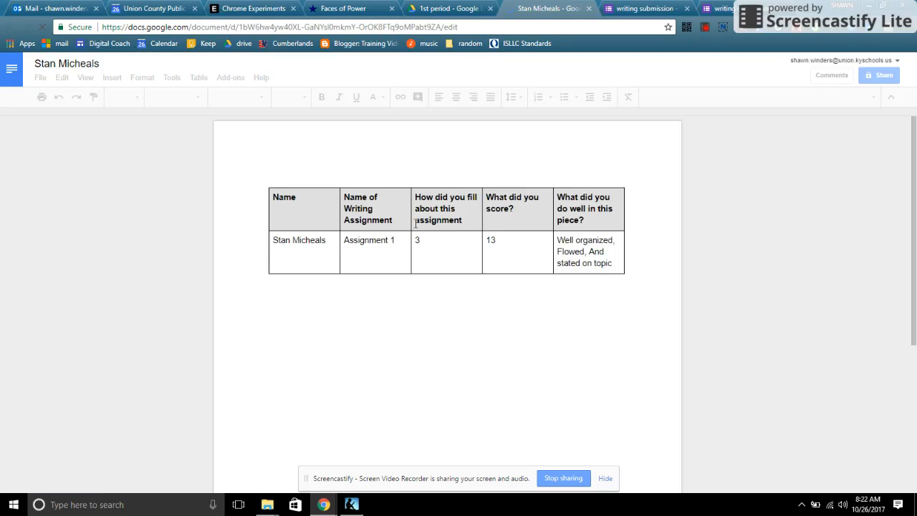
- Start another form response for the same student and enter Assignment 3 as the writing assignment's name
{"action": "left_click", "coordinate": [717, 8]}
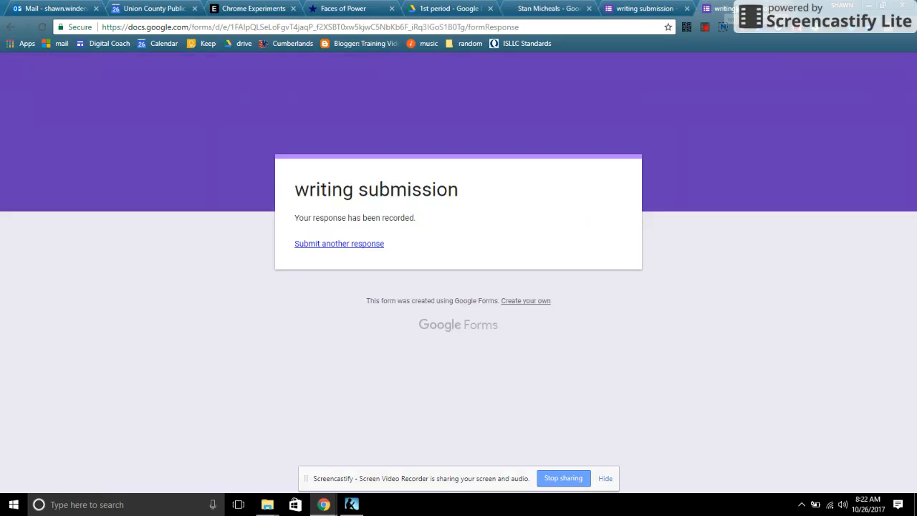
{"action": "left_click", "coordinate": [308, 245]}
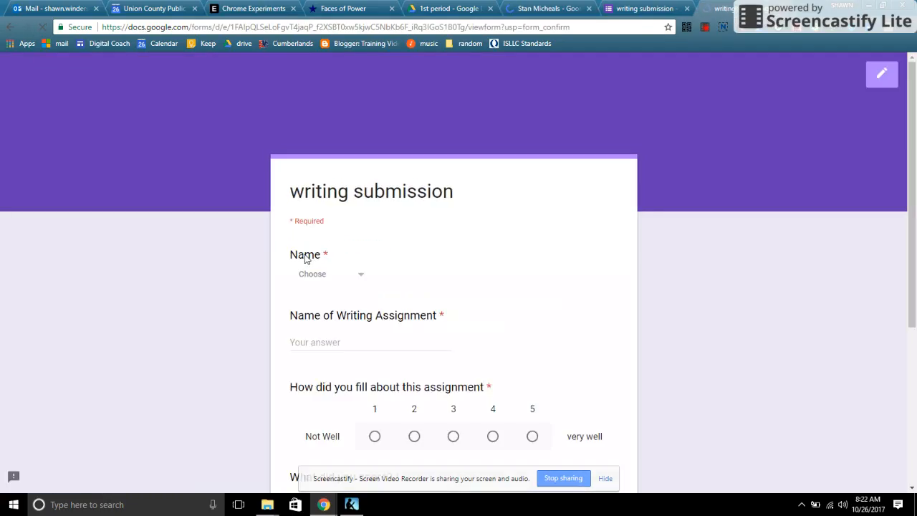
{"action": "left_click", "coordinate": [364, 283]}
{"action": "left_click", "coordinate": [363, 281]}
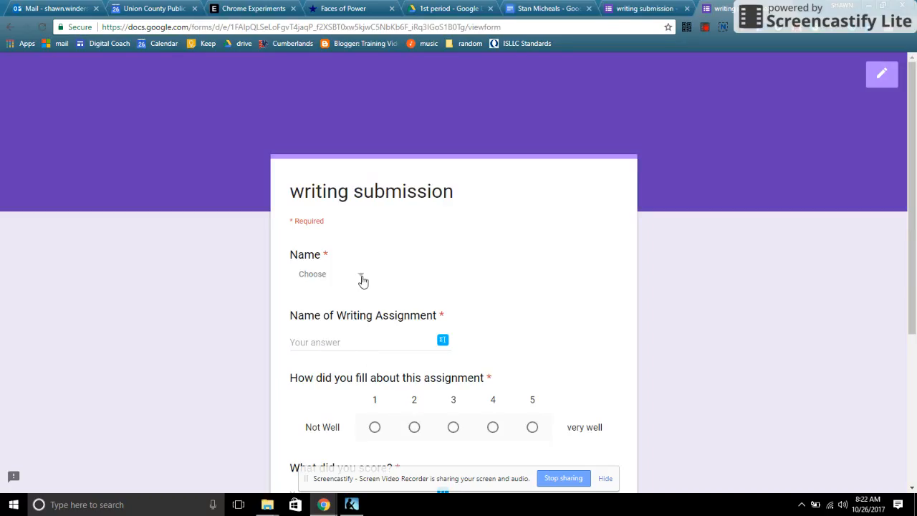
{"action": "left_click", "coordinate": [363, 281]}
{"action": "left_click", "coordinate": [358, 356]}
{"action": "left_click", "coordinate": [359, 343]}
{"action": "type", "text": "Assignment 3"}
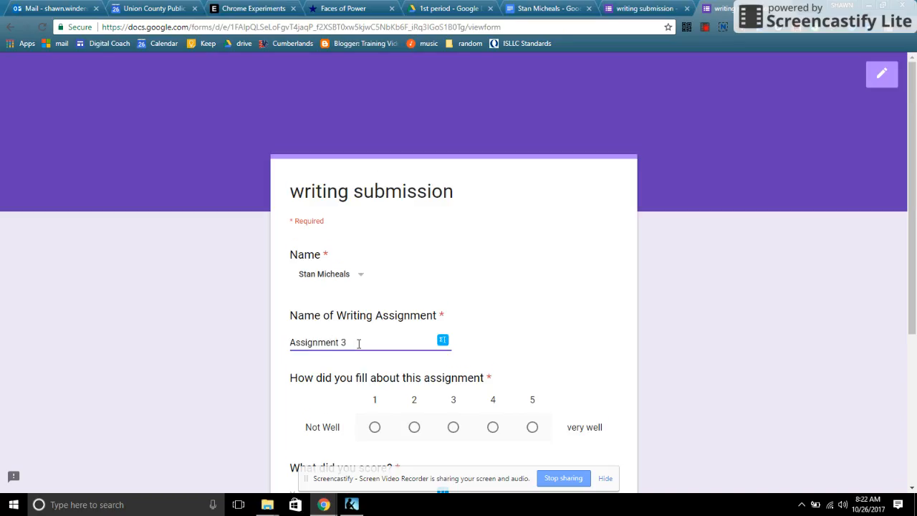
- Rate the feeling about Assignment 3 as 1 and enter 4 as the score
{"action": "scroll", "coordinate": [359, 343], "scroll_direction": "down", "scroll_amount": 2}
{"action": "left_click", "coordinate": [374, 312]}
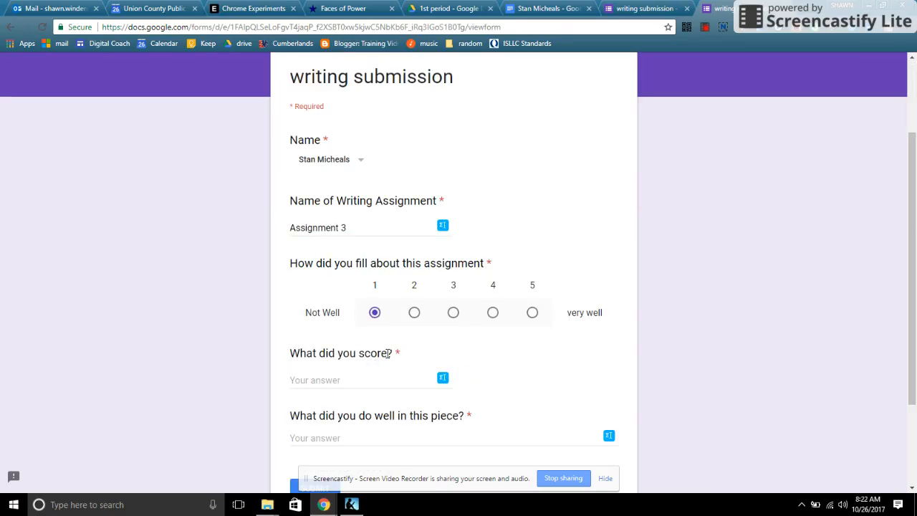
{"action": "left_click", "coordinate": [357, 379]}
{"action": "type", "text": "4"}
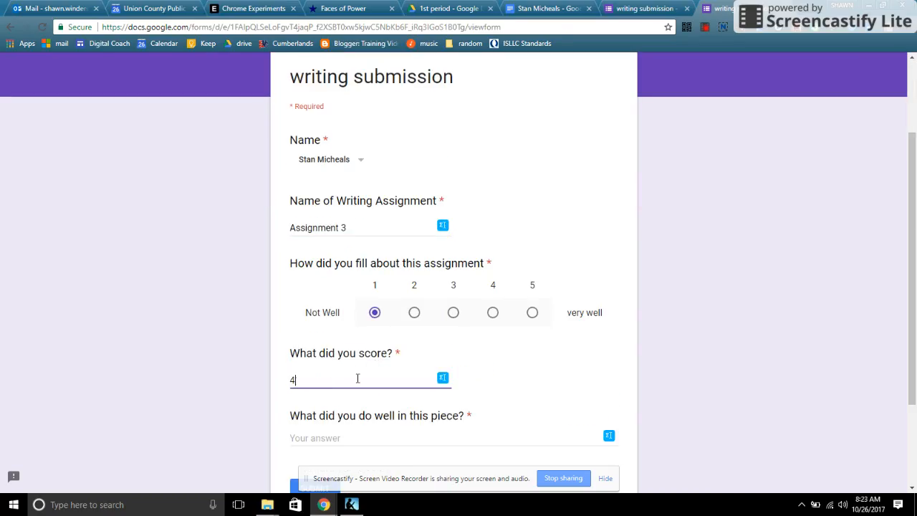
- Answer what was done well with "Did nothing right :(" and submit the second response
{"action": "scroll", "coordinate": [358, 372], "scroll_direction": "down", "scroll_amount": 2}
{"action": "left_click", "coordinate": [340, 322]}
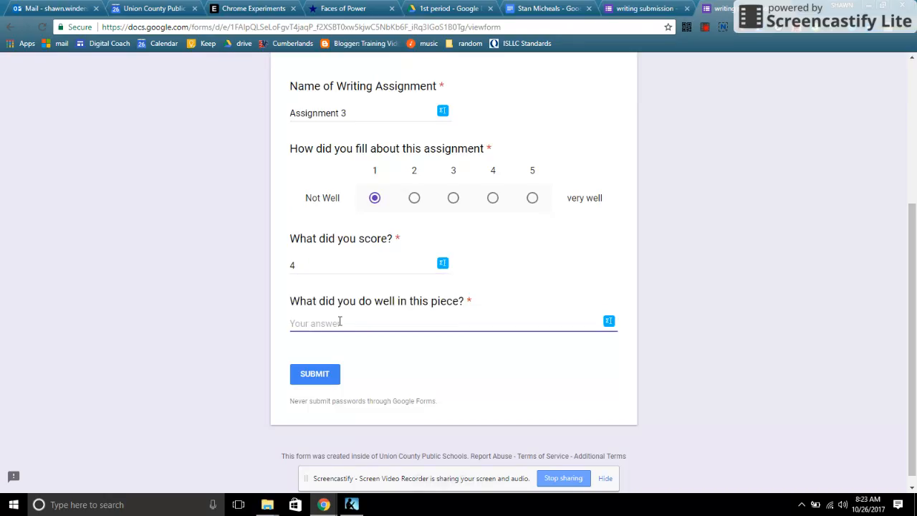
{"action": "type", "text": "Did nothing right"}
{"action": "left_click", "coordinate": [333, 379]}
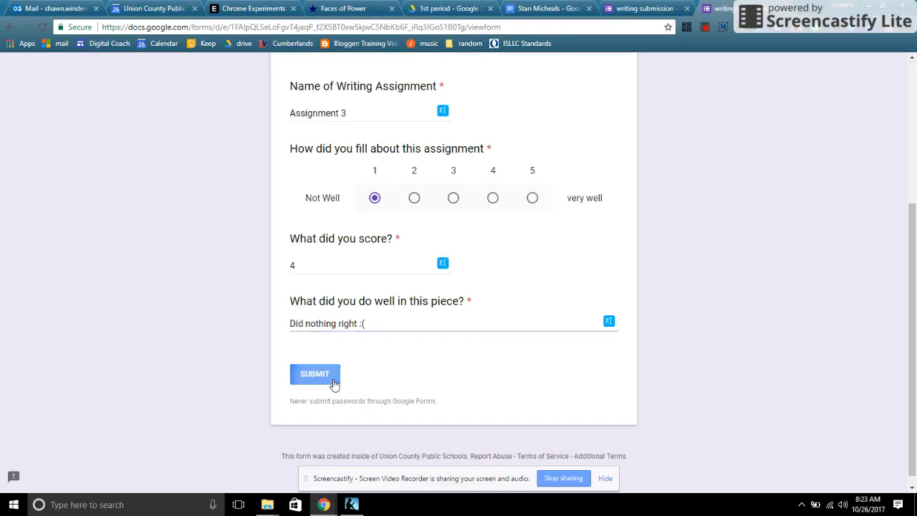
- Return to the student's Doc, review the appended table, and correct "fill" to "feel" in the third column's header
{"action": "left_click", "coordinate": [550, 10]}
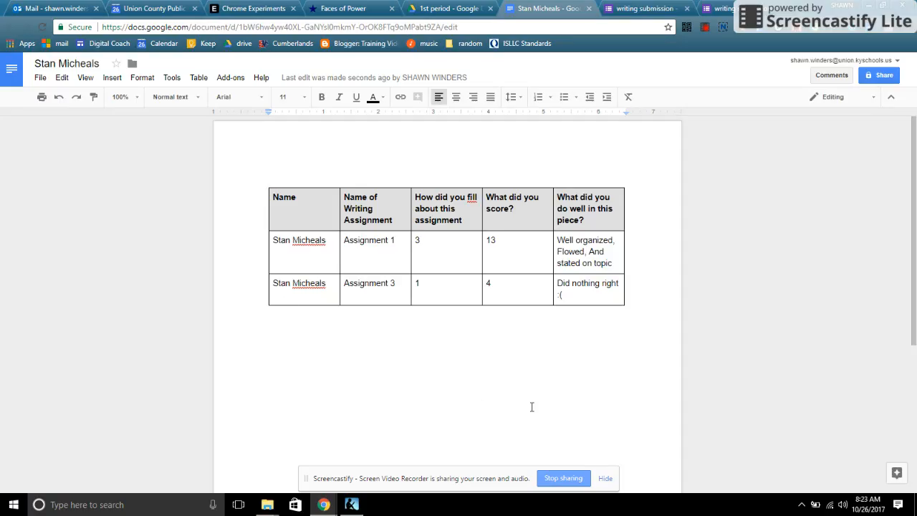
{"action": "scroll", "coordinate": [542, 369], "scroll_direction": "down", "scroll_amount": 2}
{"action": "scroll", "coordinate": [520, 351], "scroll_direction": "up", "scroll_amount": 2}
{"action": "right_click", "coordinate": [472, 198]}
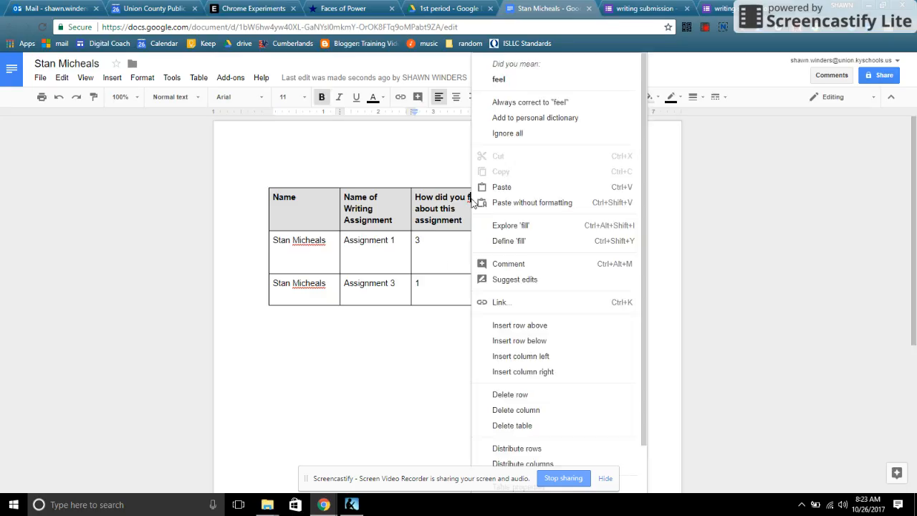
{"action": "left_click", "coordinate": [498, 79]}
{"action": "left_click", "coordinate": [422, 332]}
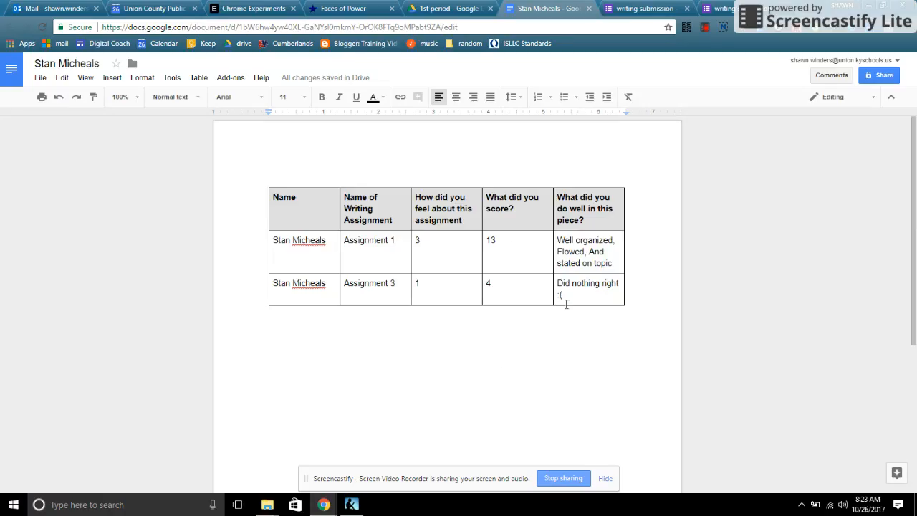
{"action": "left_click", "coordinate": [704, 28]}
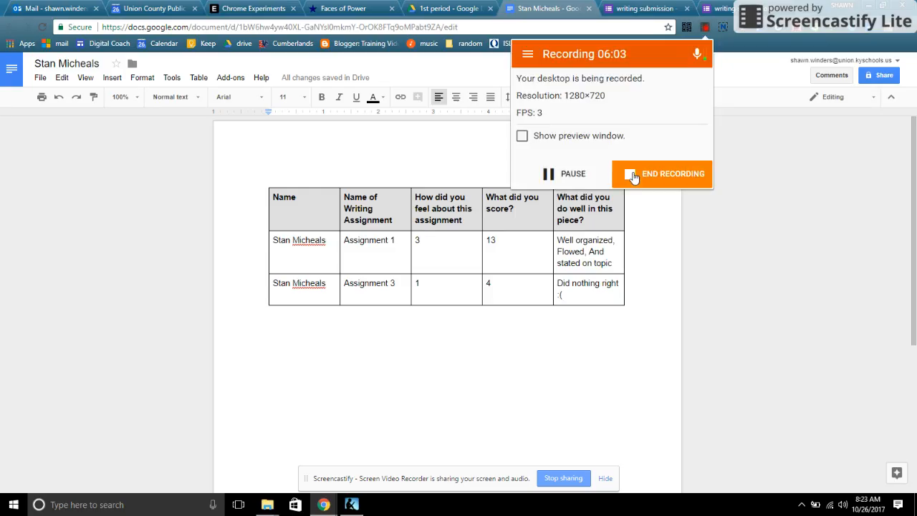